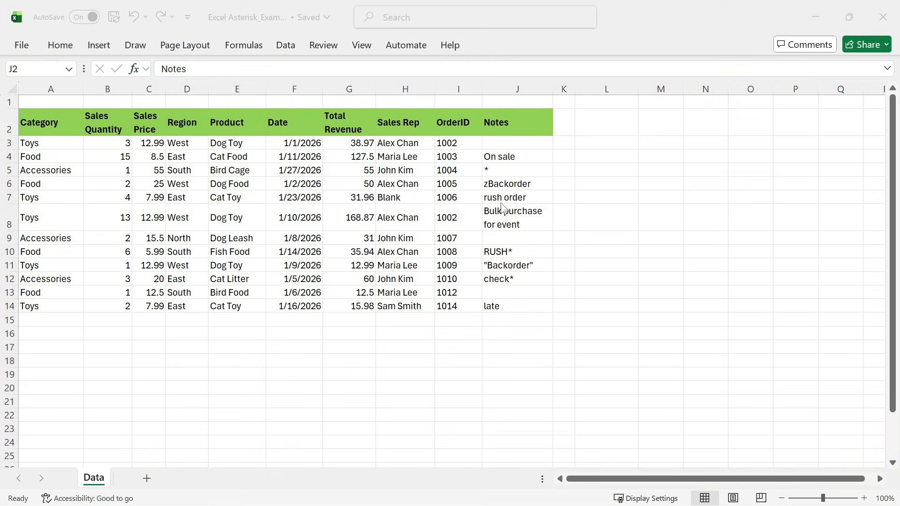
Step: Add filters to the table's header row and search the Product column's filter for d*
left_click(532, 115)
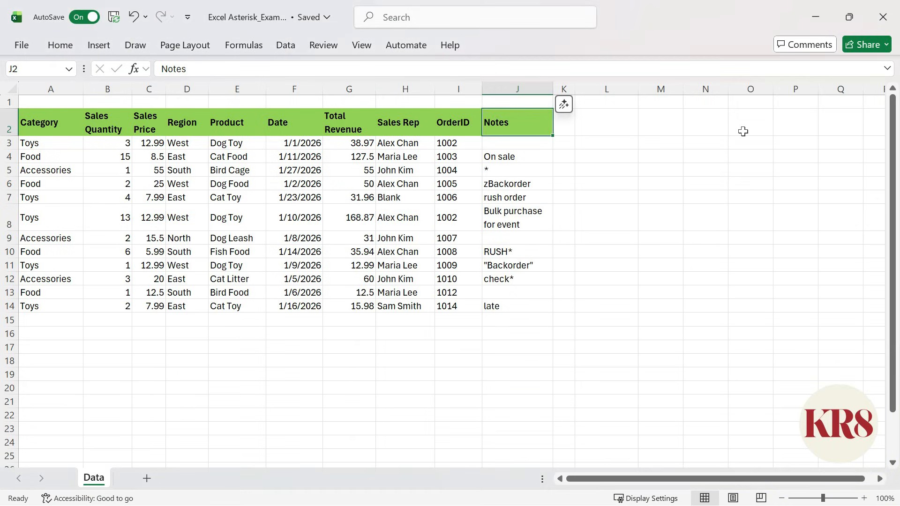
key("ctrl+shift+l")
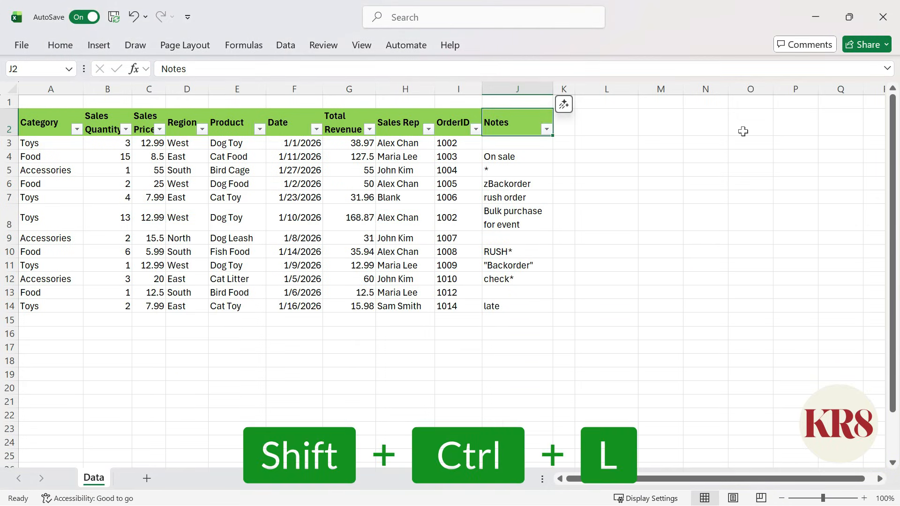
left_click(259, 130)
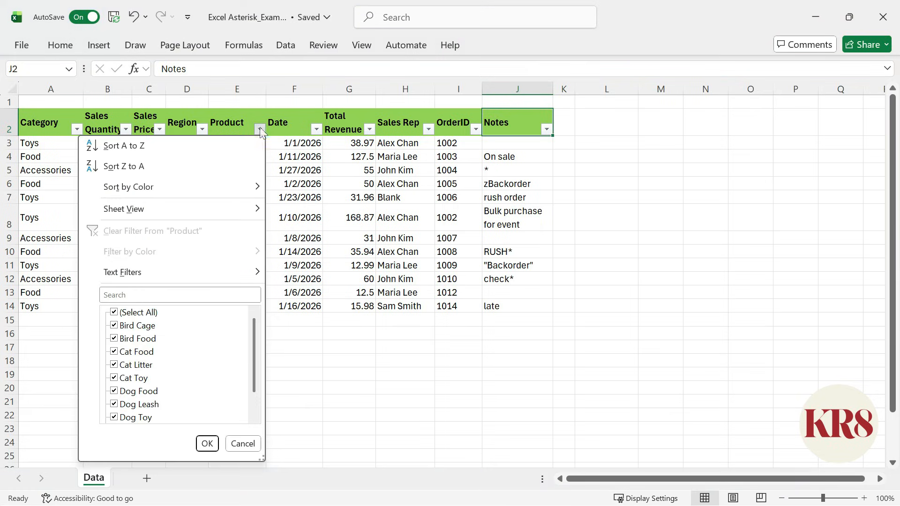
type("d")
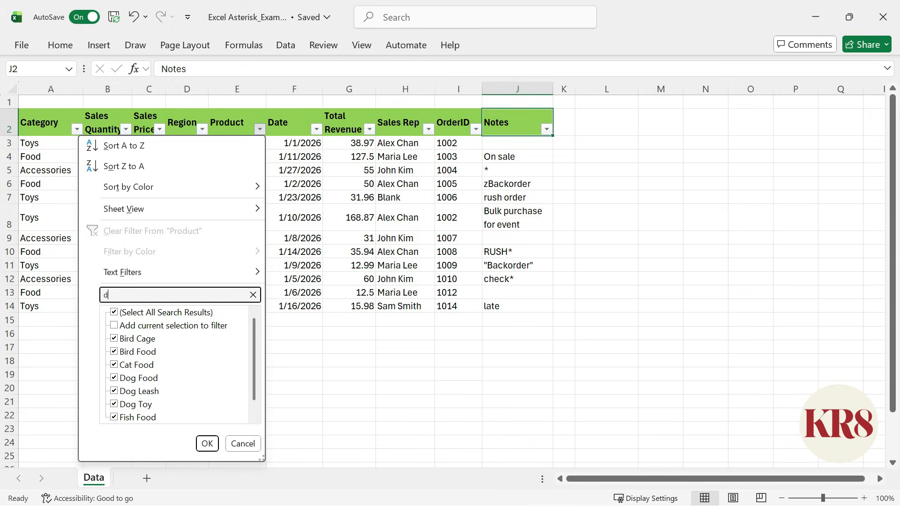
type("*")
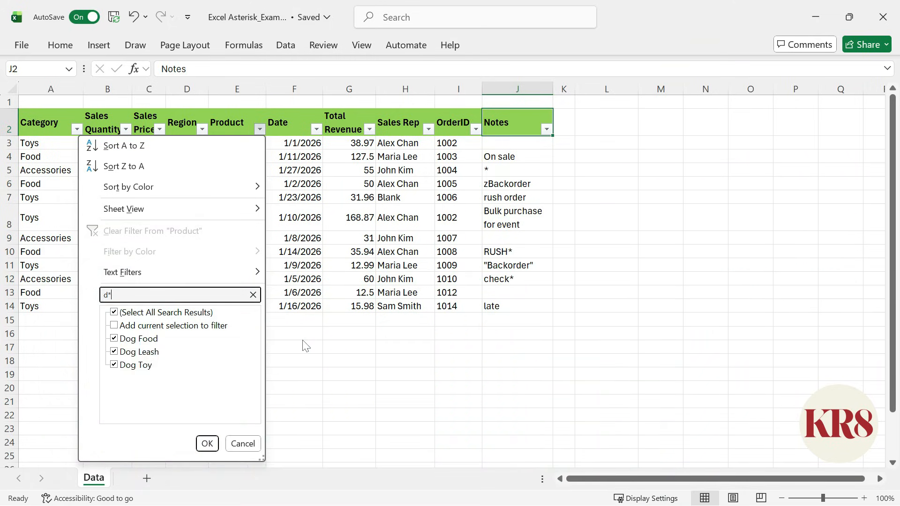
left_click(303, 341)
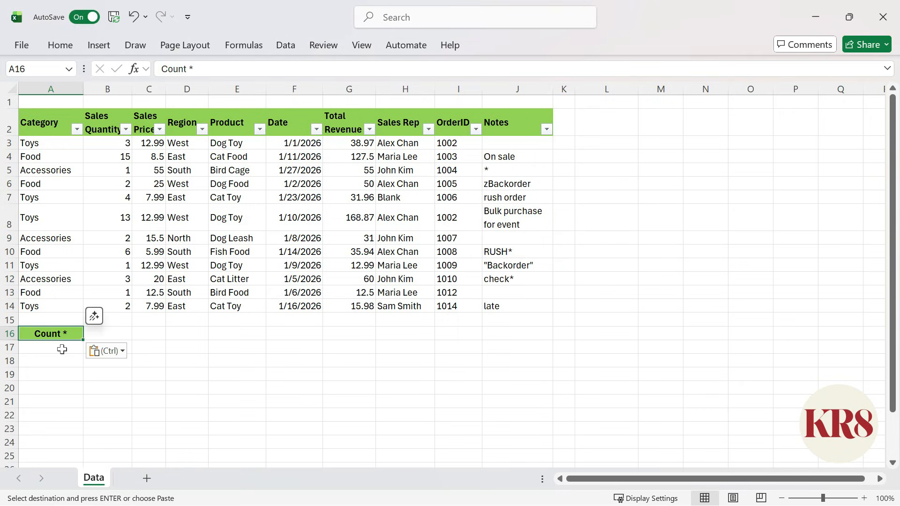
Step: Enter the formula =COUNTIF(J3:J14,"*") in cell A17 below the Count * heading
left_click(62, 350)
type("=COUNTIF(")
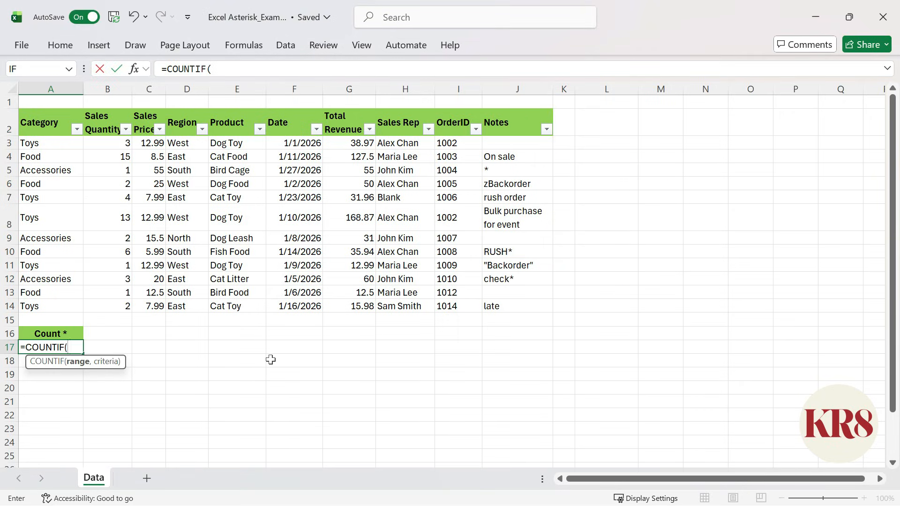
left_click_drag(516, 143, 515, 304)
type(",")
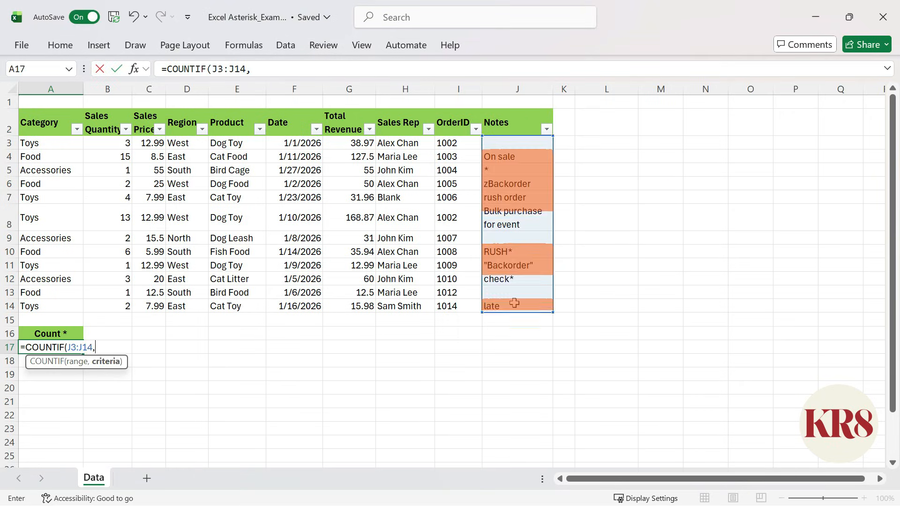
type("\"*\")")
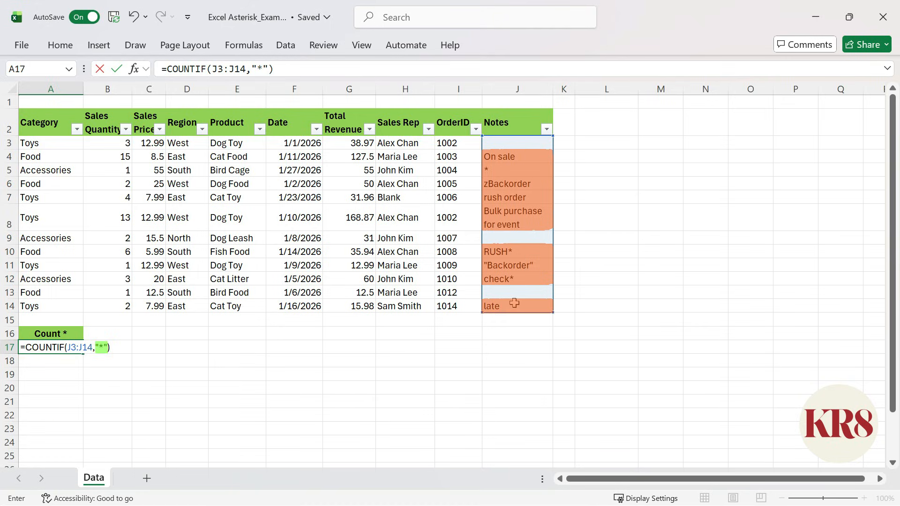
key("ctrl+Return")
Step: Change the COUNTIF criterion in A17 to "~*" to match cells containing only a literal asterisk
left_click(258, 69)
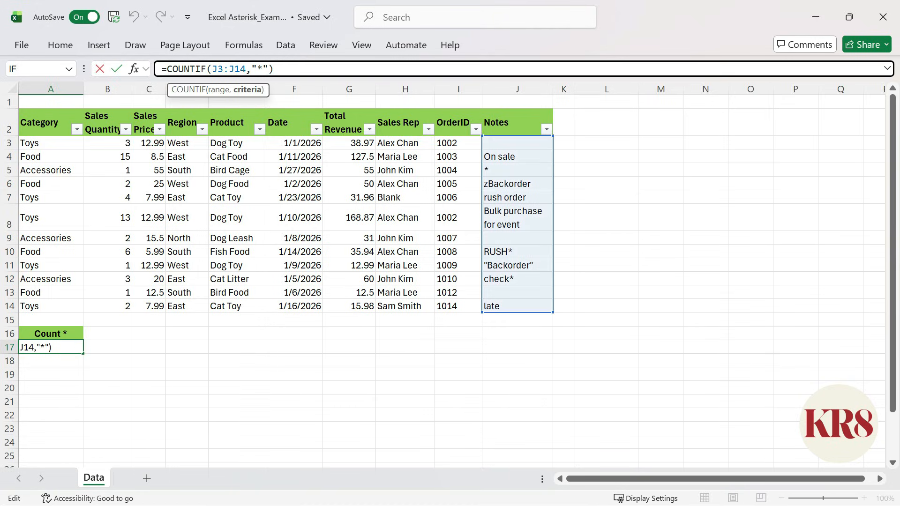
type("~")
key("ctrl+Return")
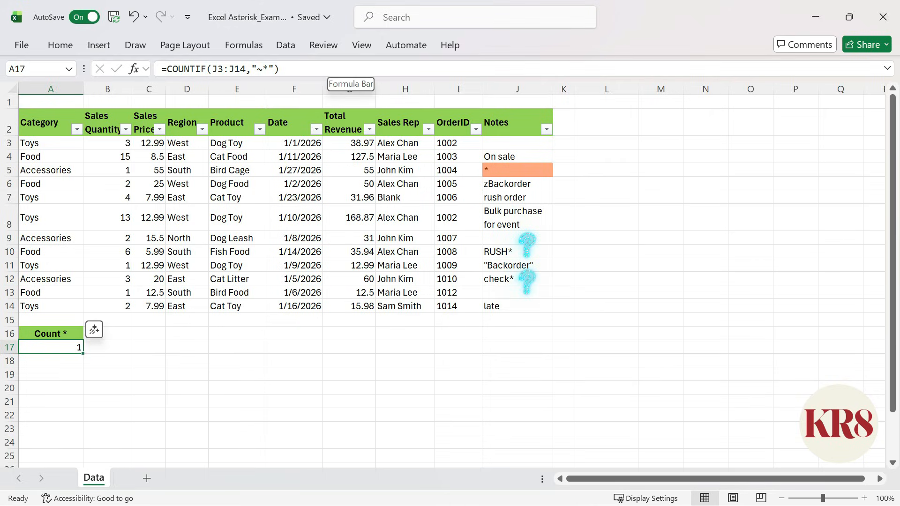
Step: Change the COUNTIF criterion in A17 to "*~**" to match a literal asterisk anywhere in the text
left_click(257, 69)
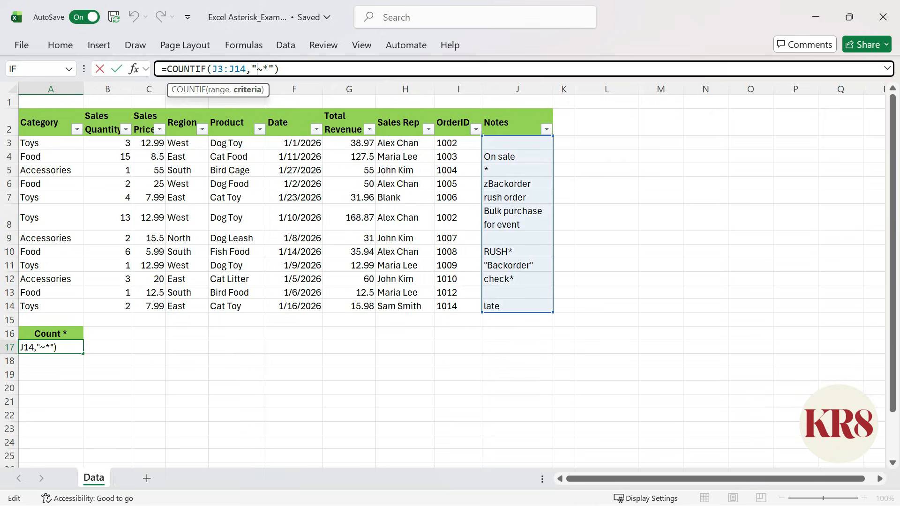
type("**")
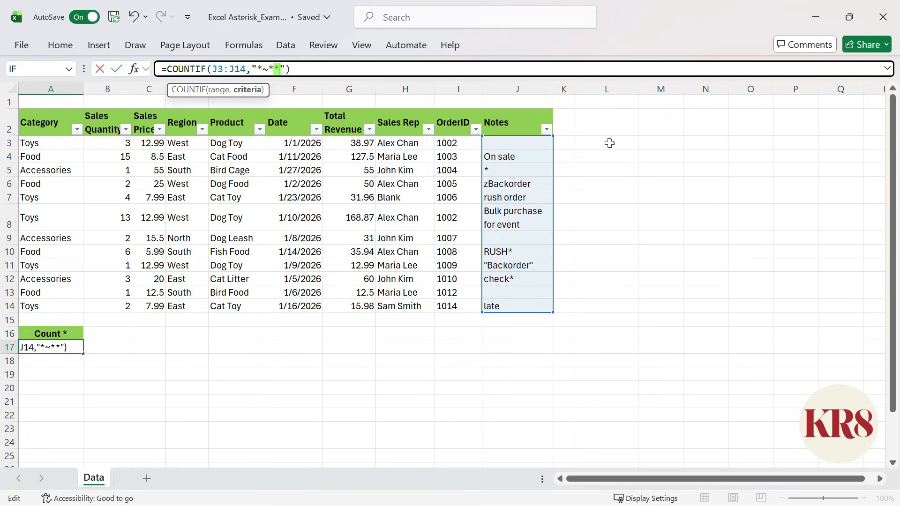
key("ctrl+Return")
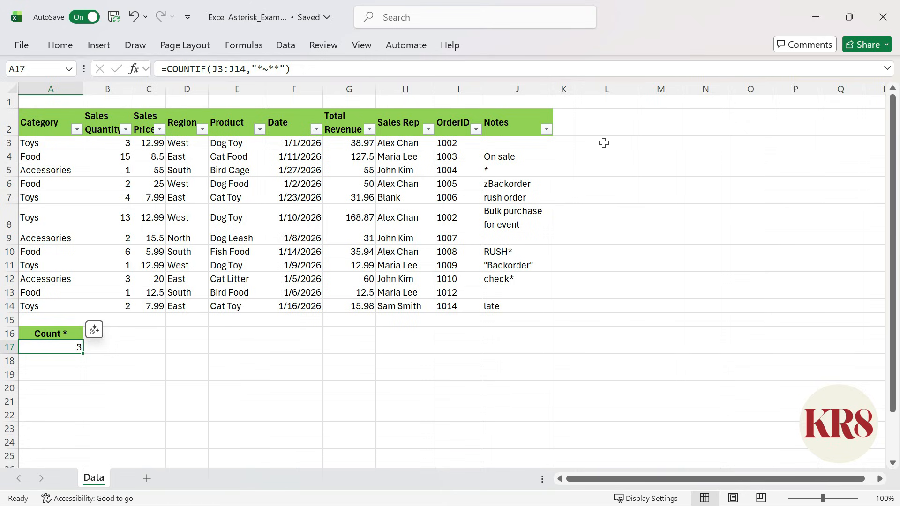
Step: Remove all literal asterisks from the Notes column, J2:J14, by replacing ~* with nothing
left_click(514, 128)
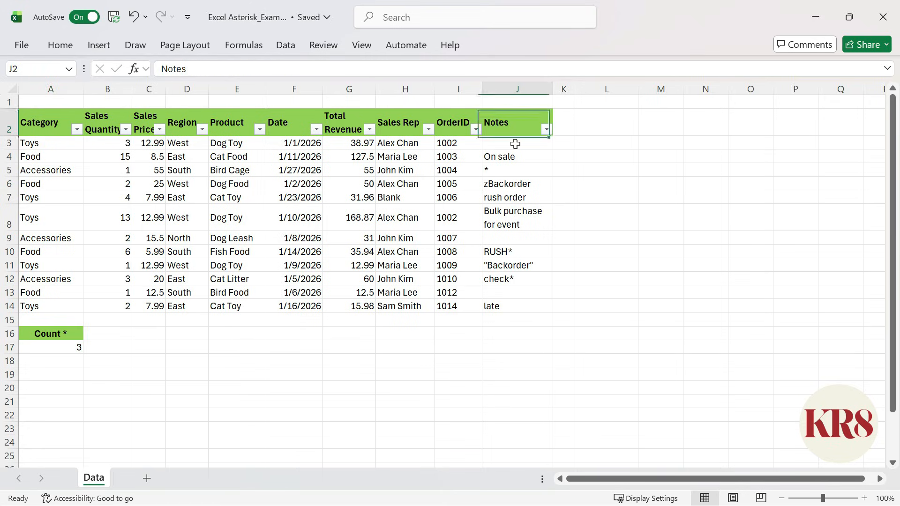
left_click_drag(516, 141, 516, 305)
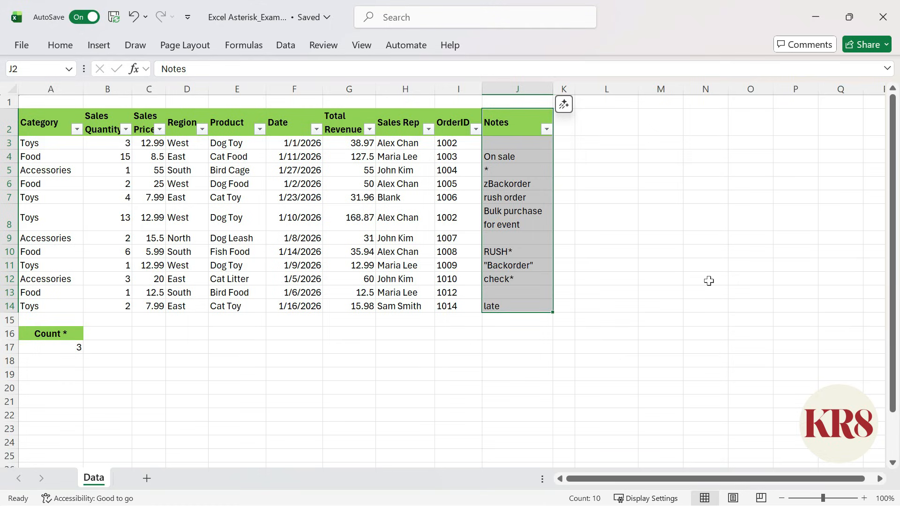
key("ctrl+h")
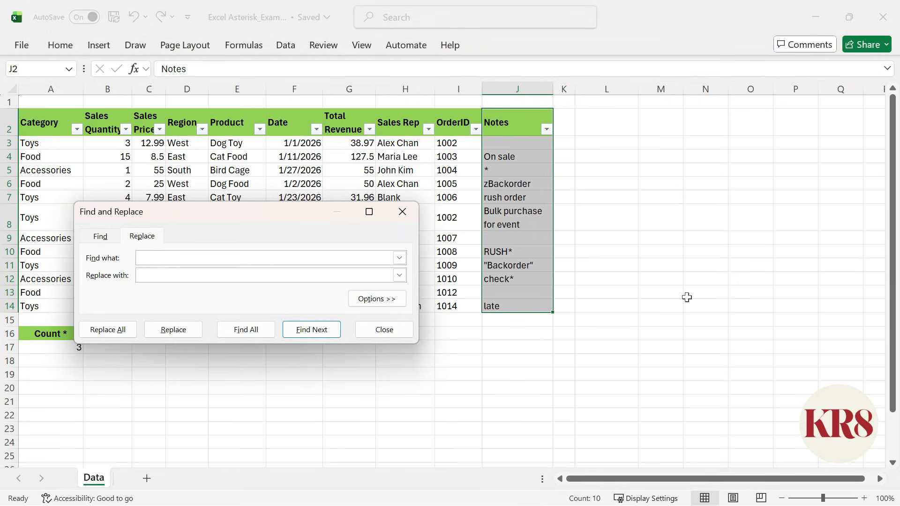
type("~*")
left_click(128, 335)
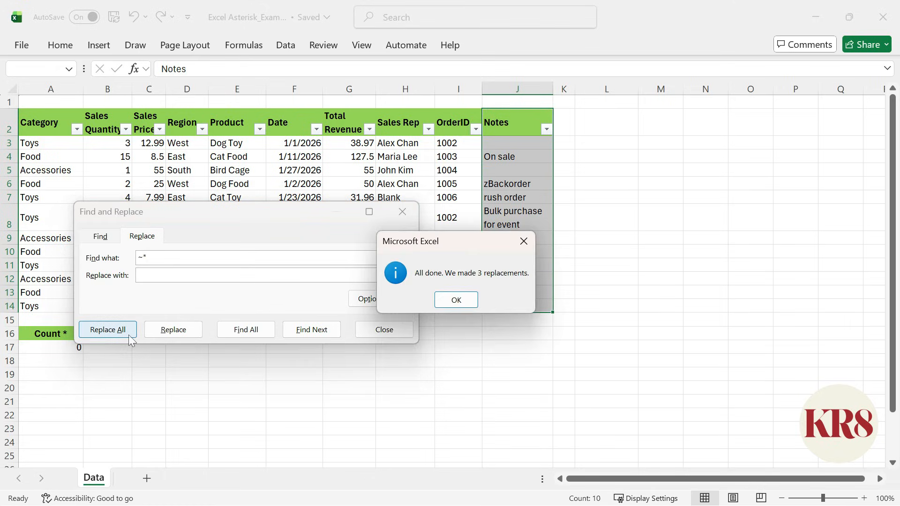
left_click(470, 305)
left_click(387, 333)
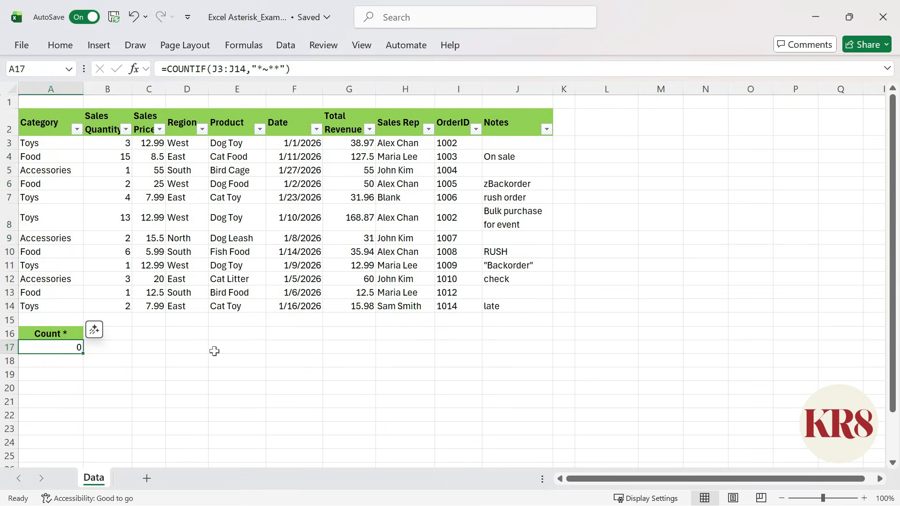
Step: Enter =XLOOKUP("backorder",J3:J14,A3:J14) in cell A20 to return the full matching row
left_click(60, 385)
type("=XL")
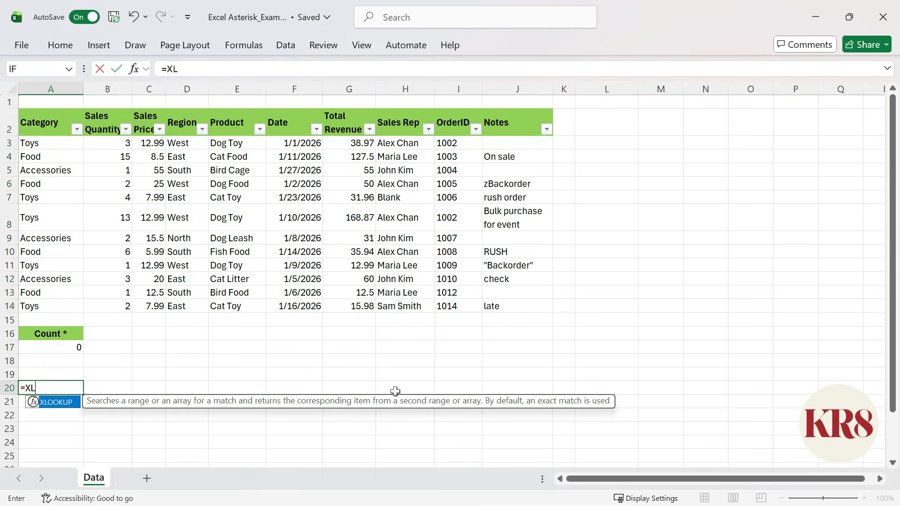
key("Tab")
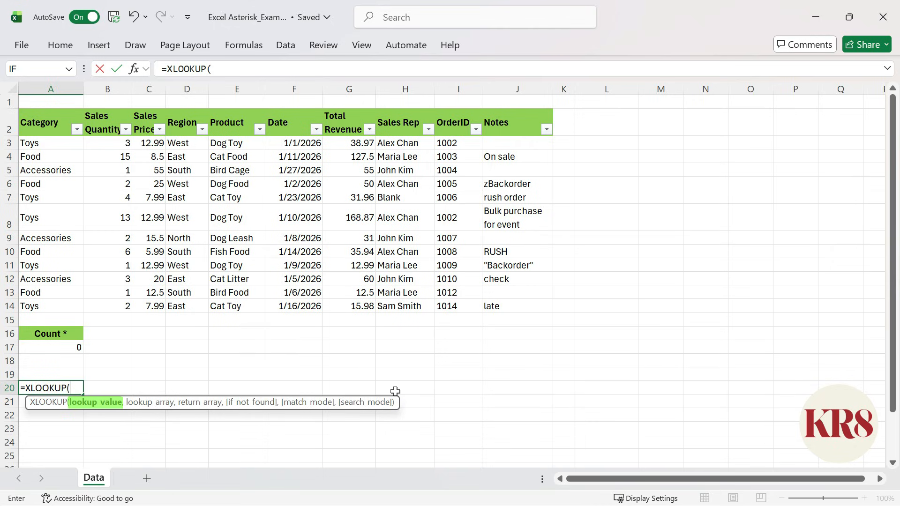
type("\"backorder\",")
left_click_drag(518, 143, 524, 307)
type(",")
left_click_drag(70, 143, 548, 309)
type(")")
key("ctrl+Return")
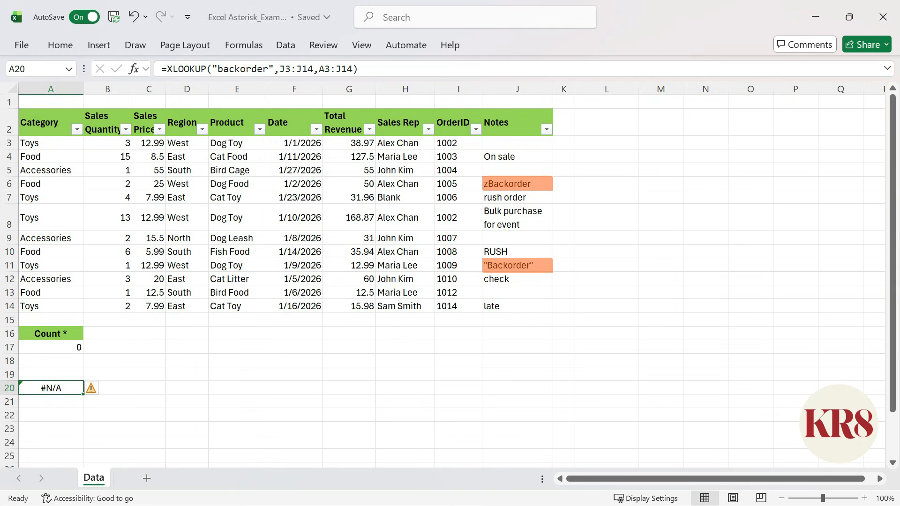
Step: Change the XLOOKUP lookup value in A20 to "*backorder*"
left_click(217, 69)
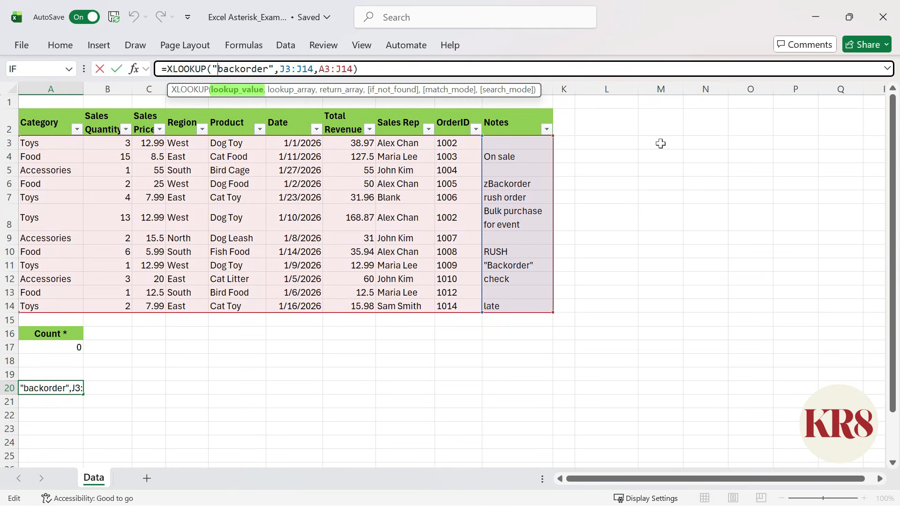
type("*")
key("Right")
key("Right")
key("Right")
key("Right")
key("Right")
key("Right")
key("Right")
key("Right")
key("Right")
type("*")
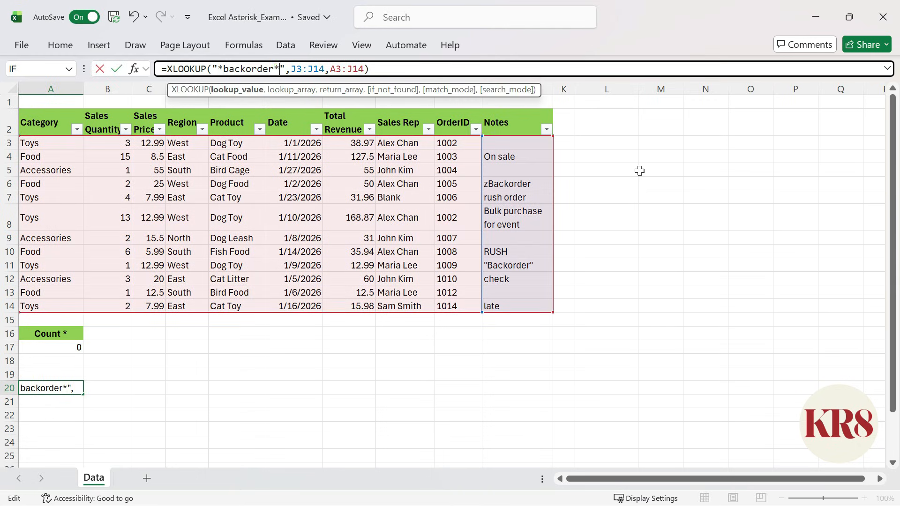
Step: Leave the XLOOKUP's if_not_found argument empty and set its match mode to 2, Wildcard character match
key("Right")
key("Right")
key("Right")
key("Right")
key("Right")
key("Right")
key("Right")
key("Right")
key("Right")
key("Right")
key("Right")
key("Right")
key("Right")
key("Right")
key("Right")
type(",")
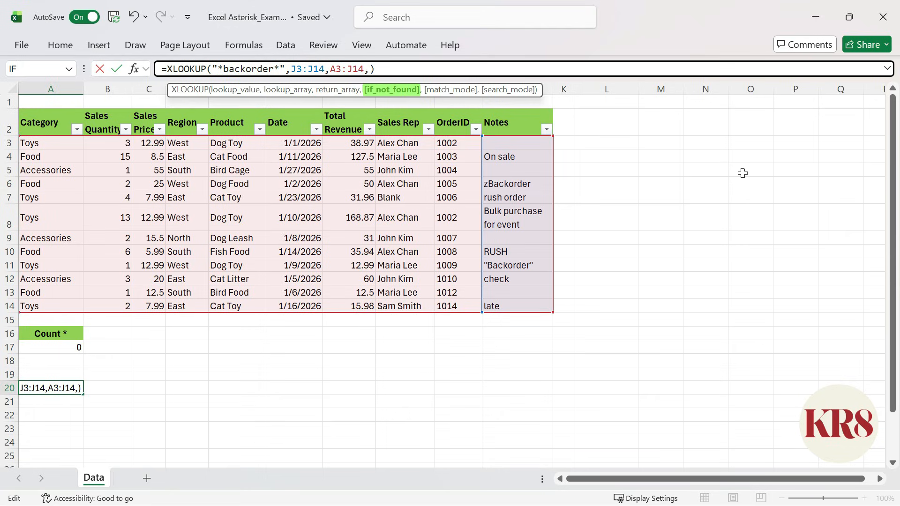
type(",")
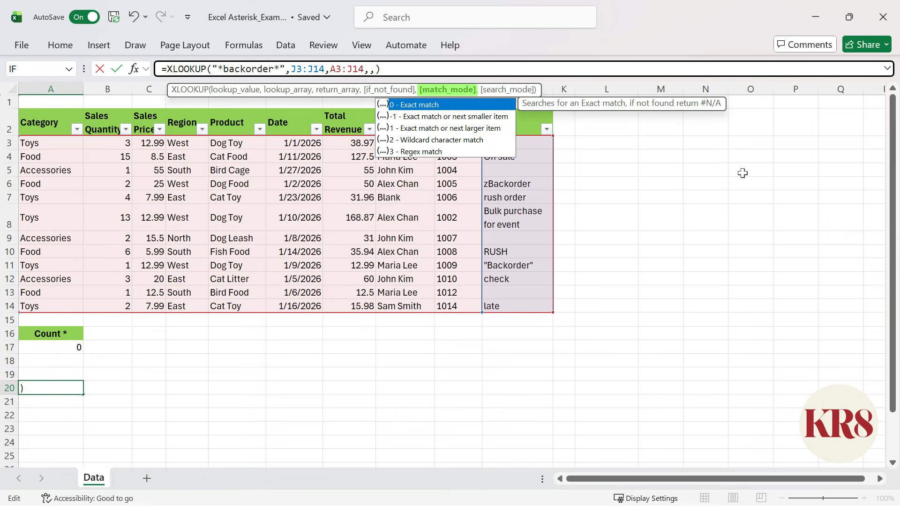
key("Down")
key("Down")
key("Down")
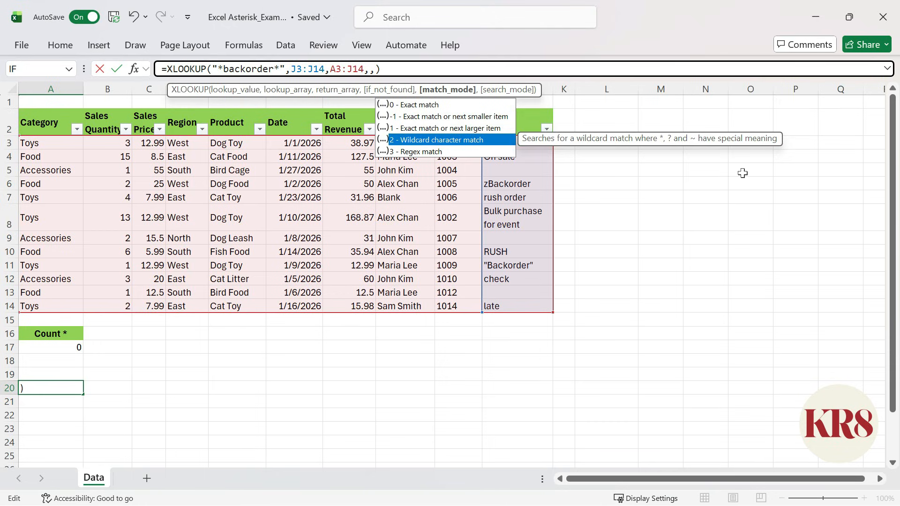
type("2")
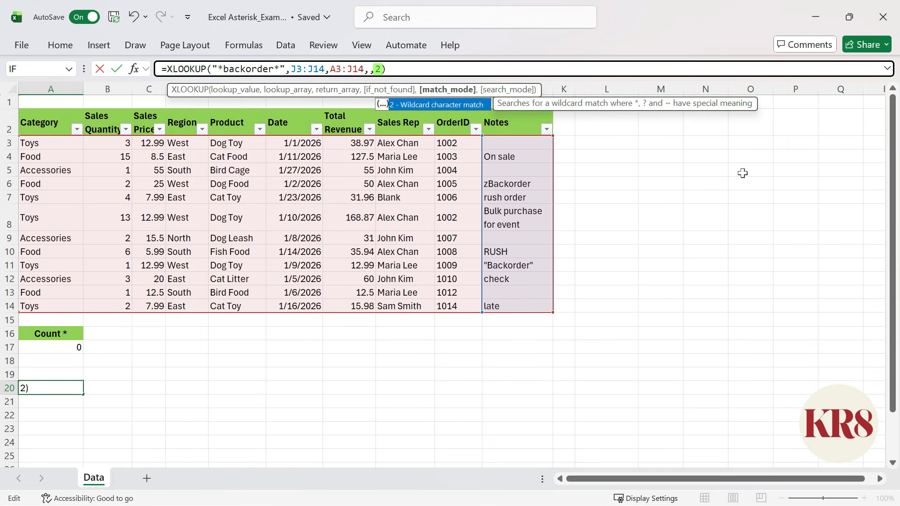
key("Return")
Step: Enter the search term *backorder* in cell A19 above the XLOOKUP result
left_click(64, 376)
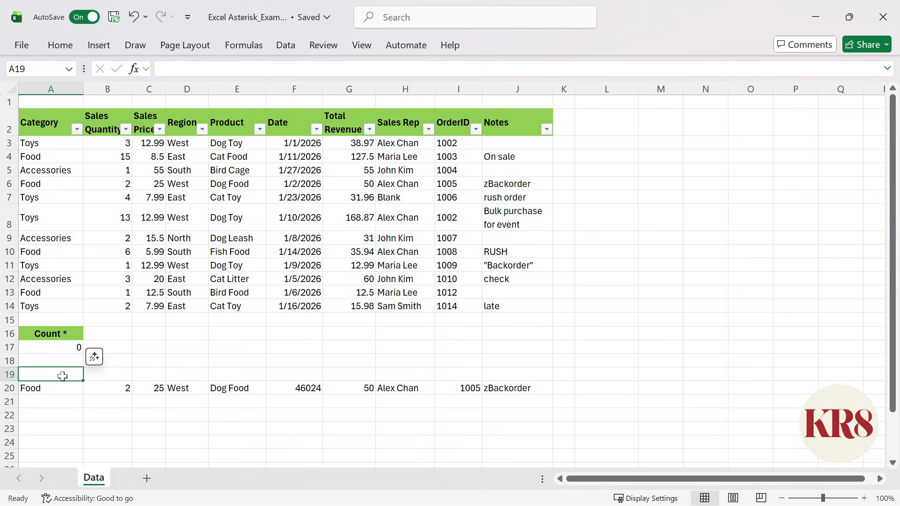
type("*")
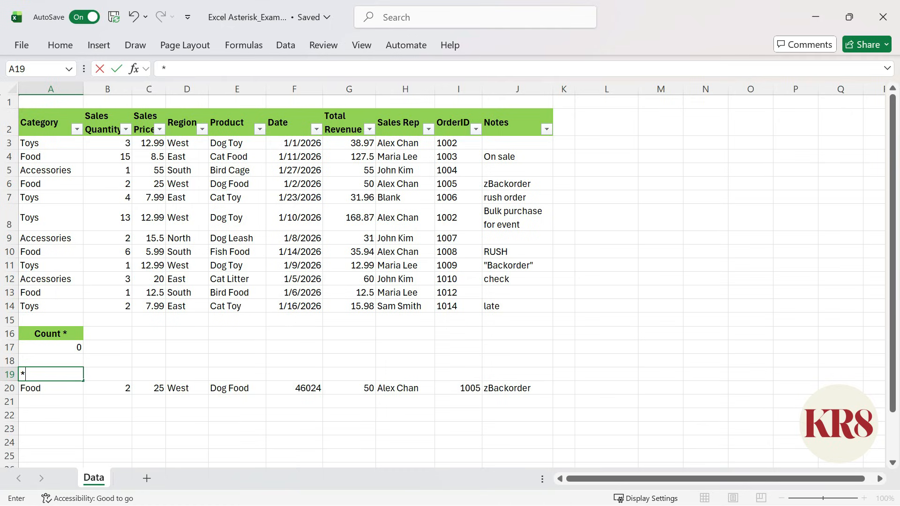
type("backorder*")
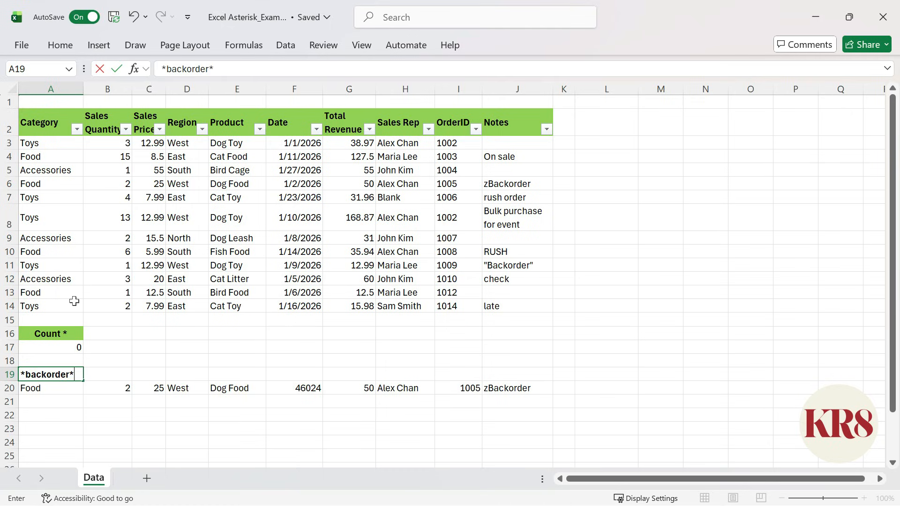
Step: Replace the hard-coded lookup value in A20's XLOOKUP formula with a reference to cell A19
left_click(72, 388)
left_click_drag(212, 69, 285, 71)
left_click(51, 374)
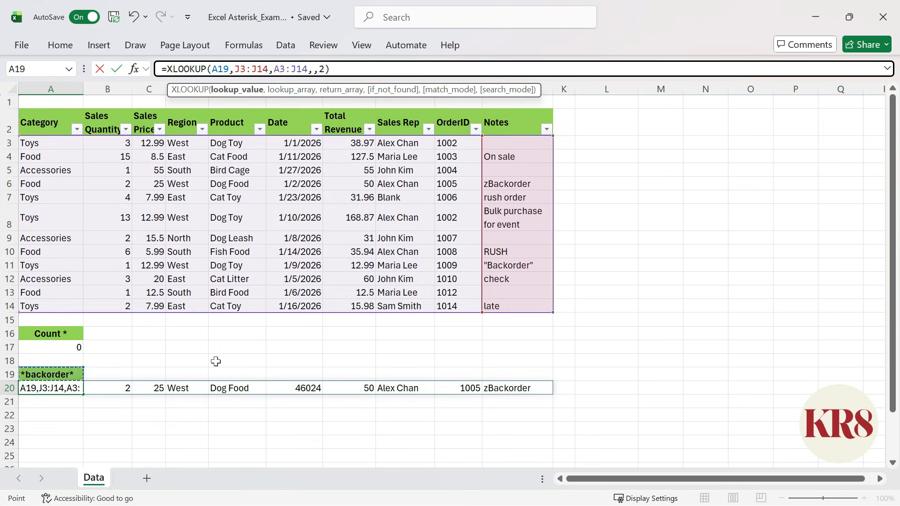
key("Return")
Step: Change the search term in cell A19 to *rush* so the XLOOKUP searches the notes for it
key("Up")
key("Up")
type("*rush")
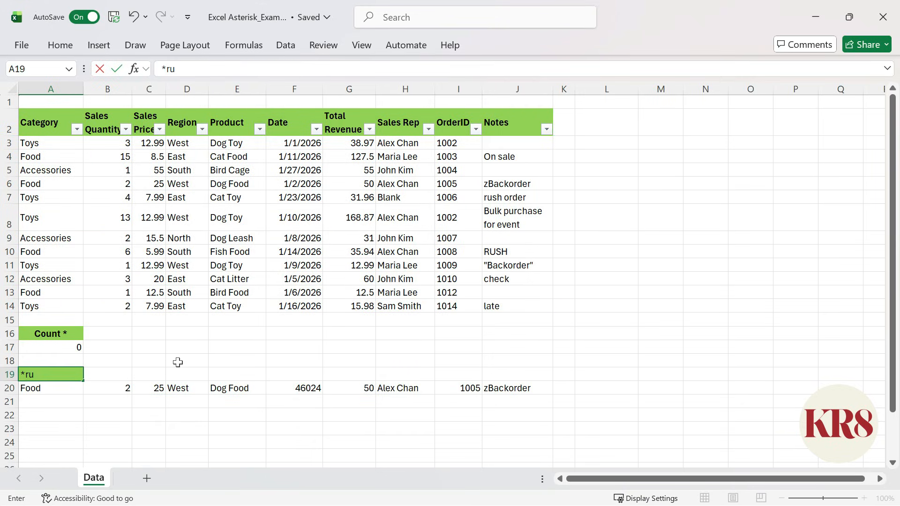
key("Return")
left_click(123, 370)
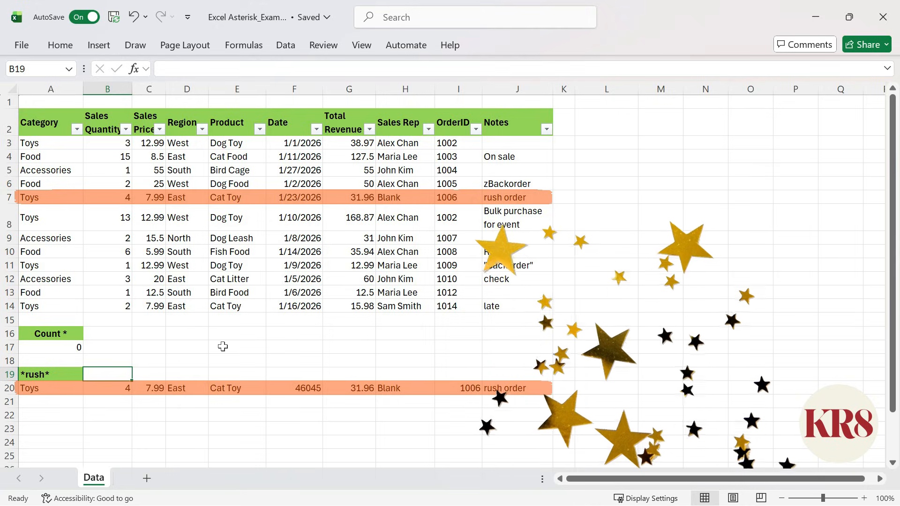
left_click(732, 440)
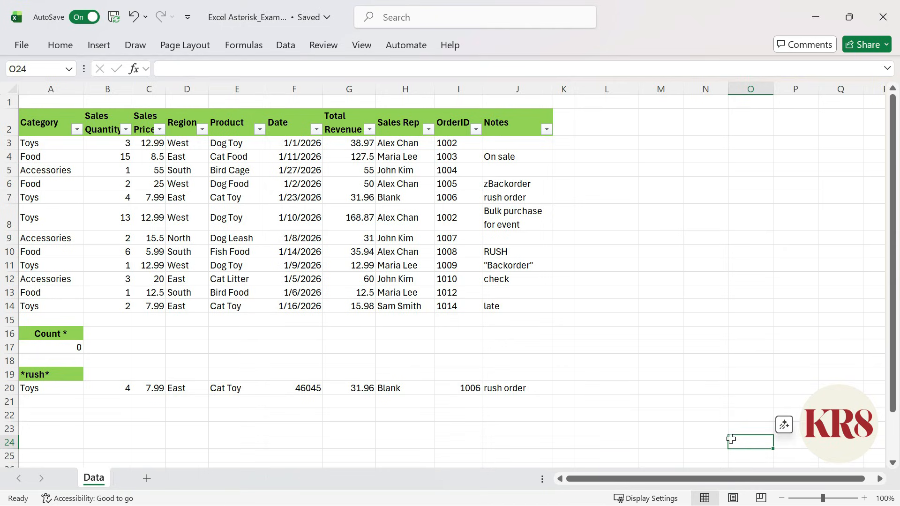
Step: Enter the wildcard search term 101* in cell A22 below the first XLOOKUP result
left_click(60, 414)
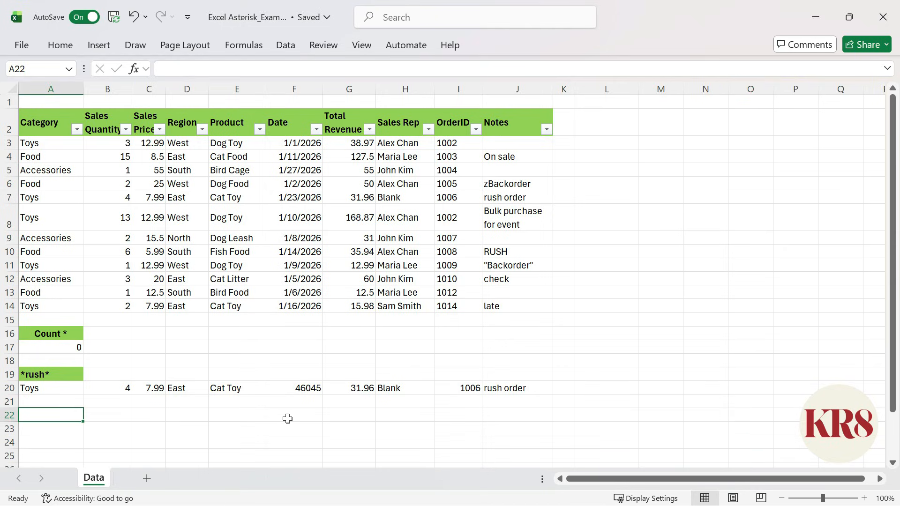
type("101")
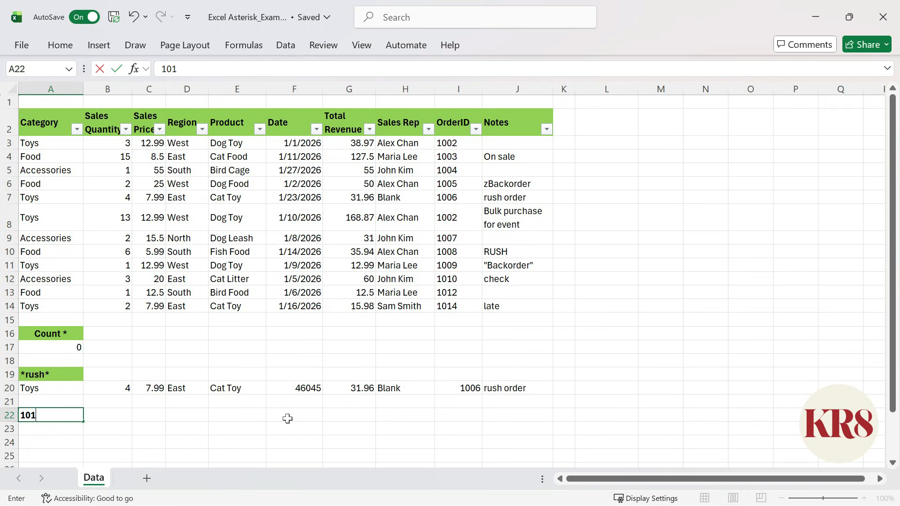
type("*")
key("Return")
Step: Enter an XLOOKUP in A23 that searches I3:I14 for A22 and returns A3:J14, with if_not_found empty and match mode 2
type("=xlookup(")
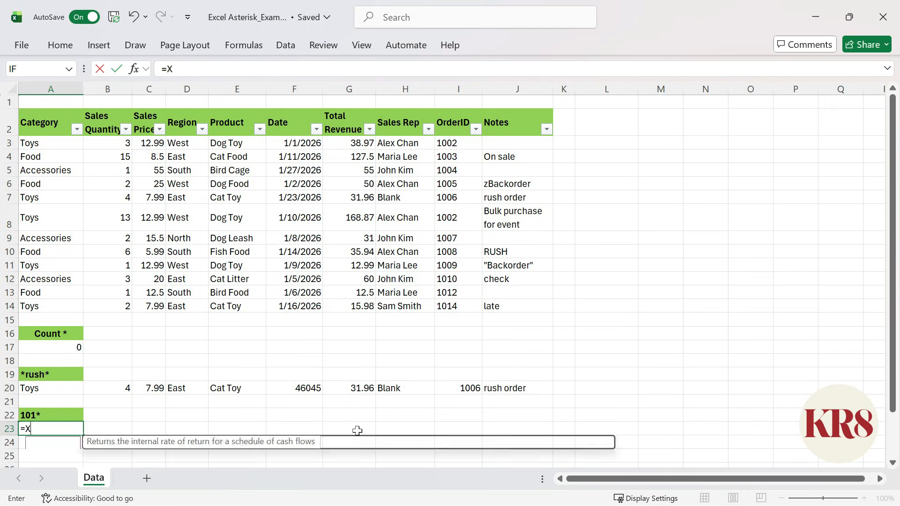
left_click(77, 415)
type(",")
left_click_drag(461, 144, 457, 306)
type(",")
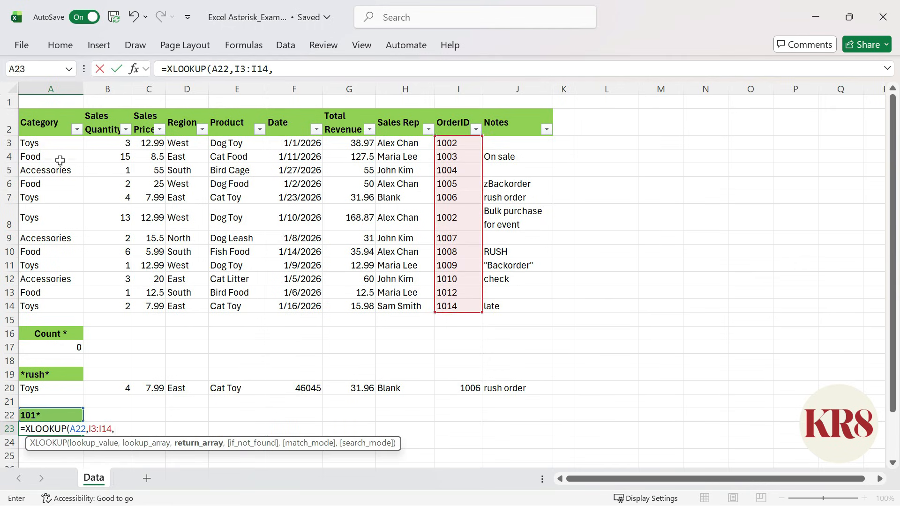
left_click_drag(30, 143, 536, 305)
type(",,2)")
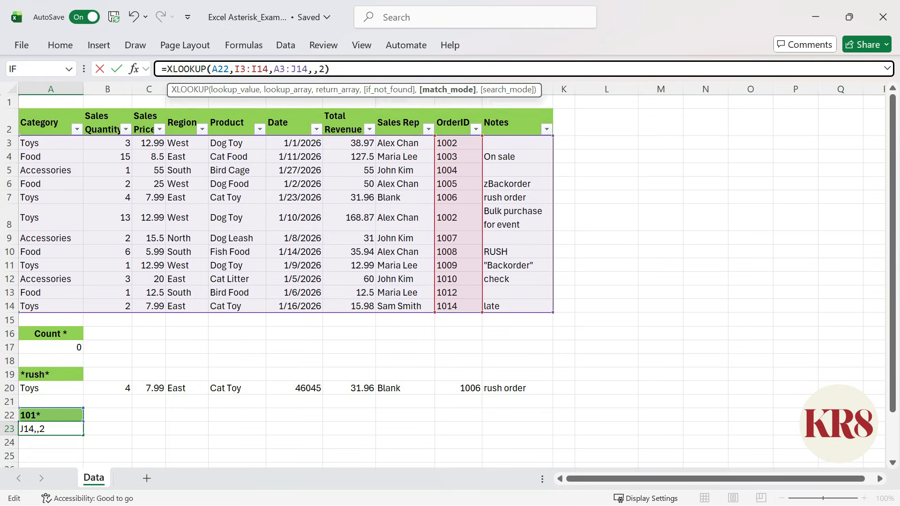
key("Return")
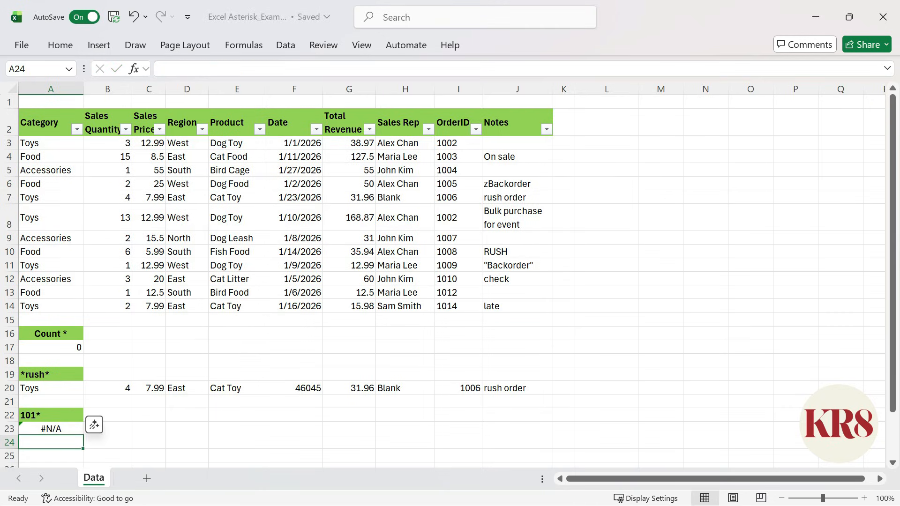
Step: Check which number format is applied to the OrderID values in I3:I14
key("Up")
left_click_drag(447, 143, 454, 306)
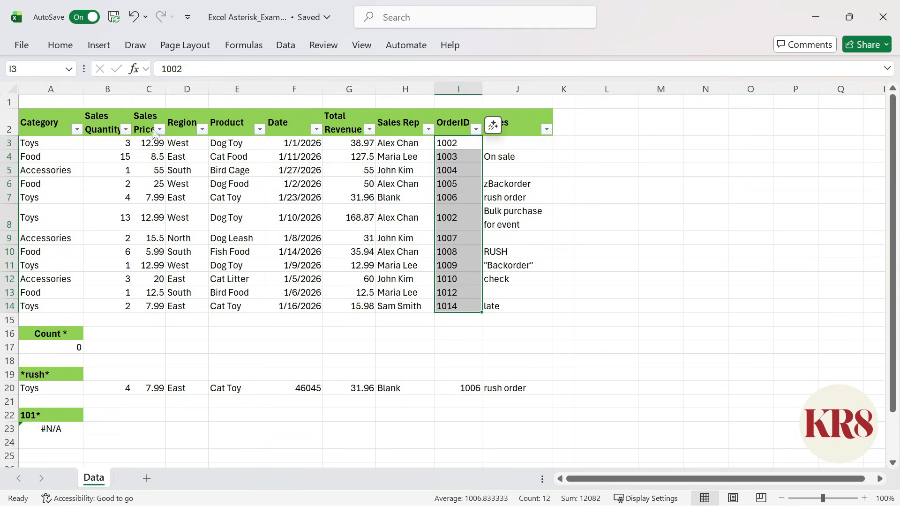
left_click(70, 44)
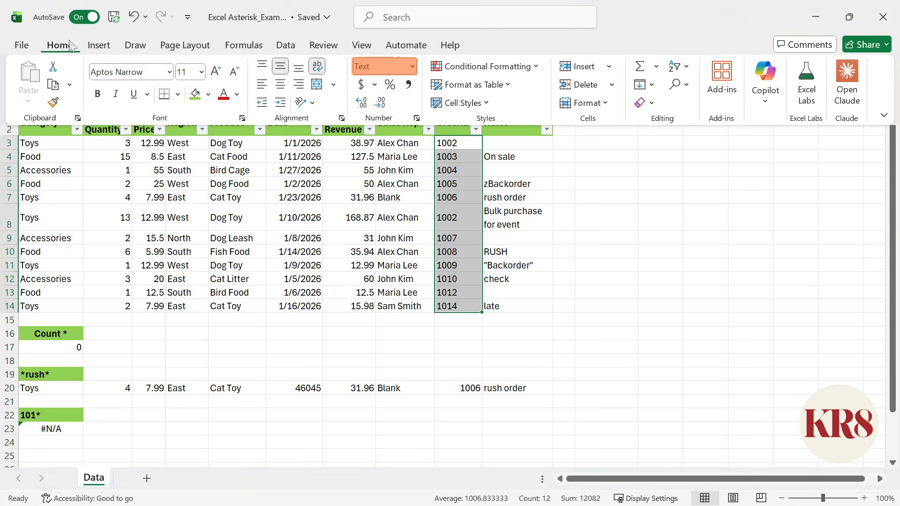
left_click(60, 45)
Step: Append &"" to the lookup array I3:I14 in A23's XLOOKUP formula so the order IDs are treated as text
left_click(51, 429)
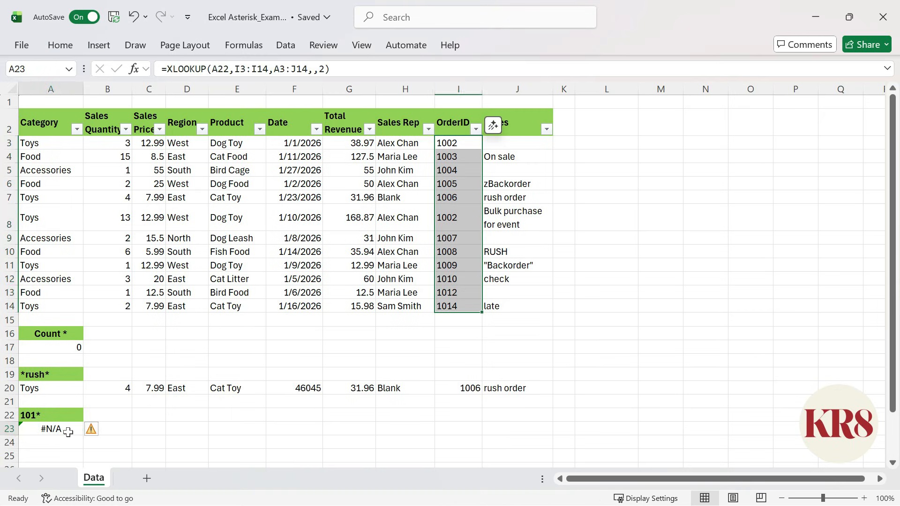
left_click(230, 69)
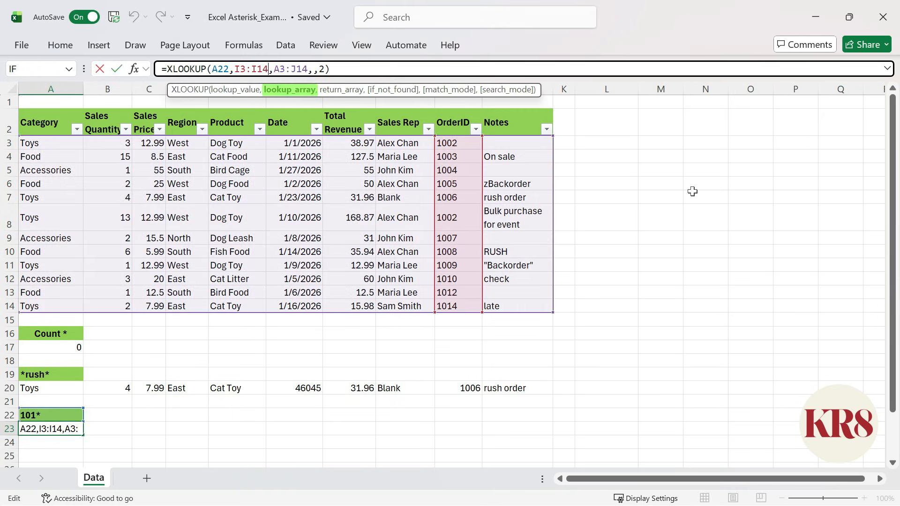
type("&\"\"")
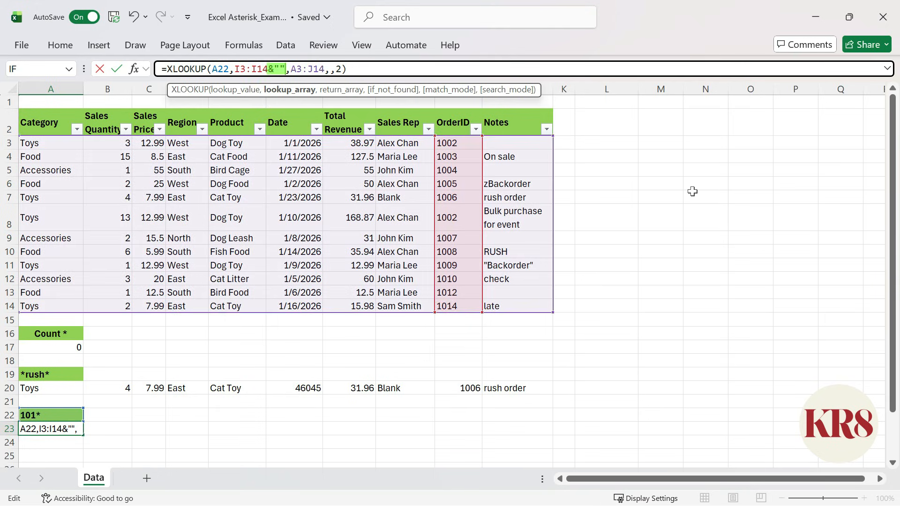
key("shift+Return")
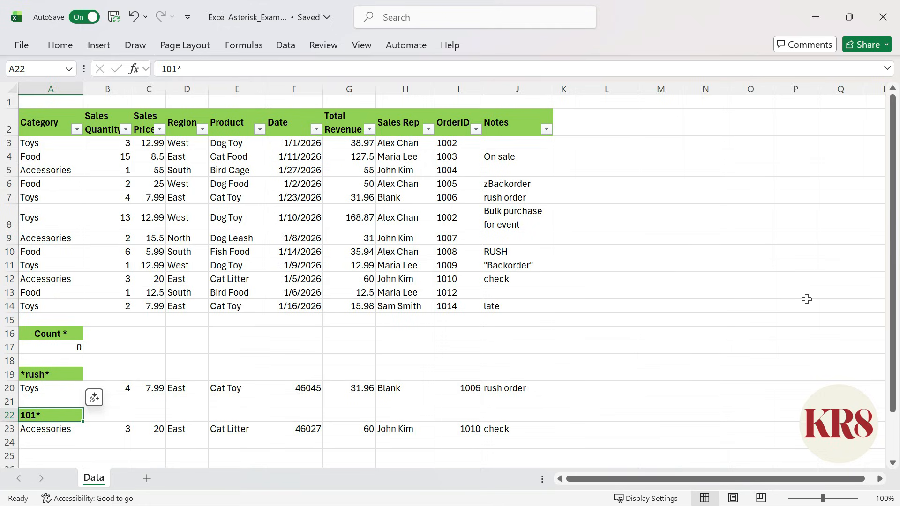
Step: Apply the custom number format 0*x to the OrderID values in I3:I14 to fill the cells with repeated x characters
left_click(447, 143)
key("shift+ctrl+Down")
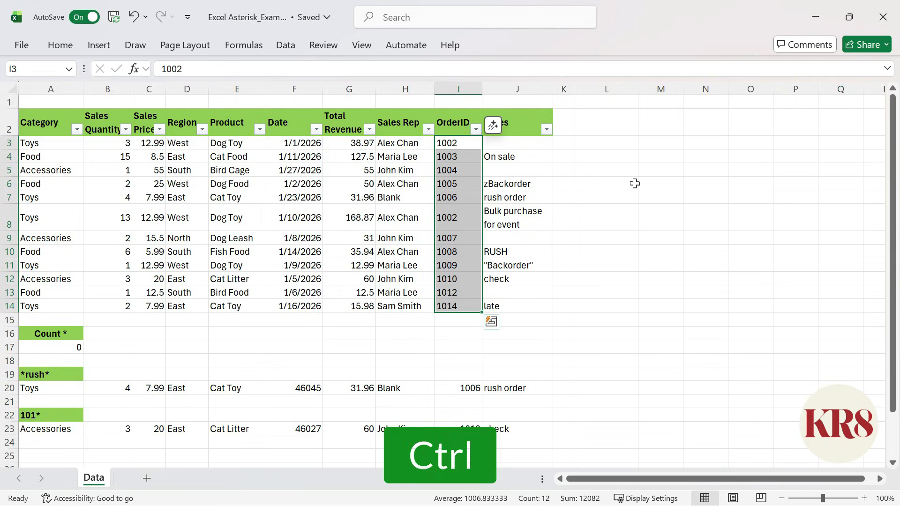
key("ctrl+1")
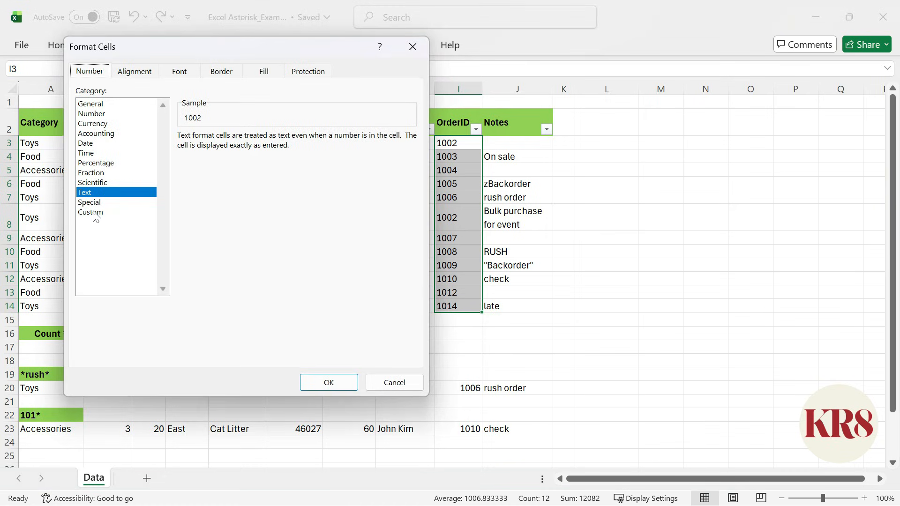
left_click(96, 215)
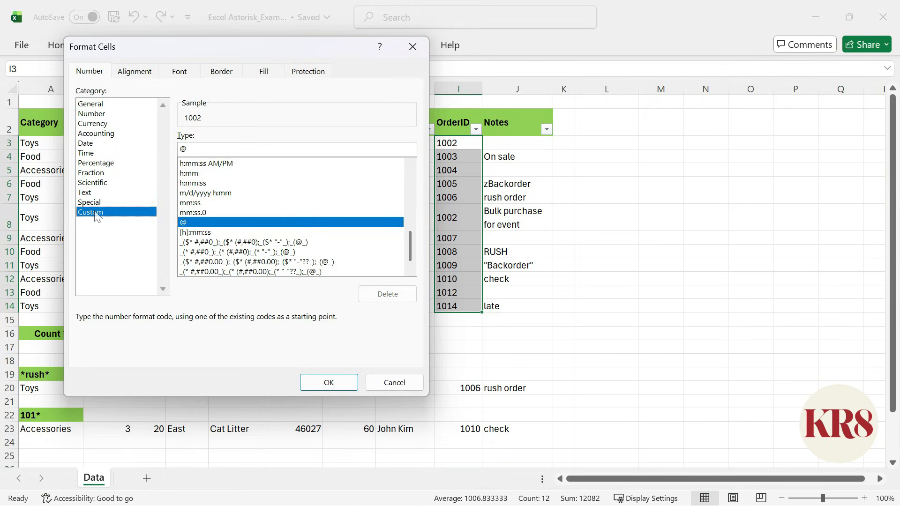
type("0*x")
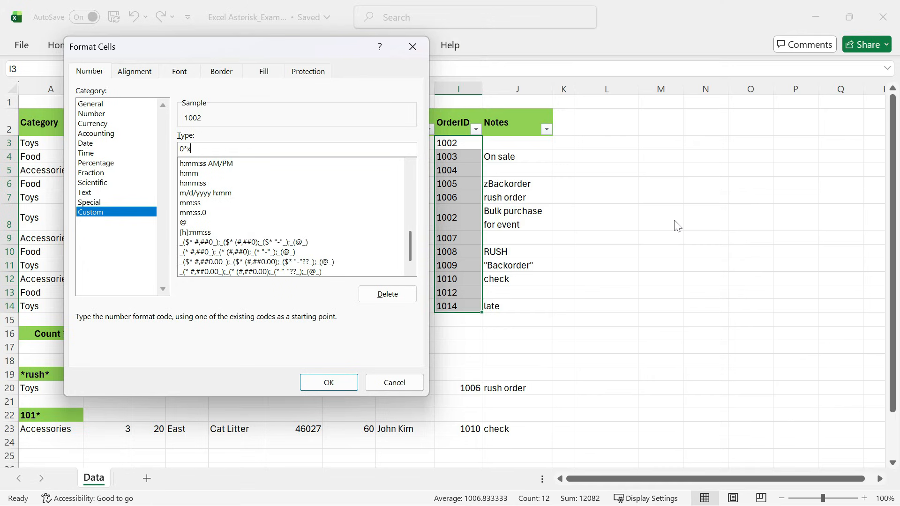
key("Return")
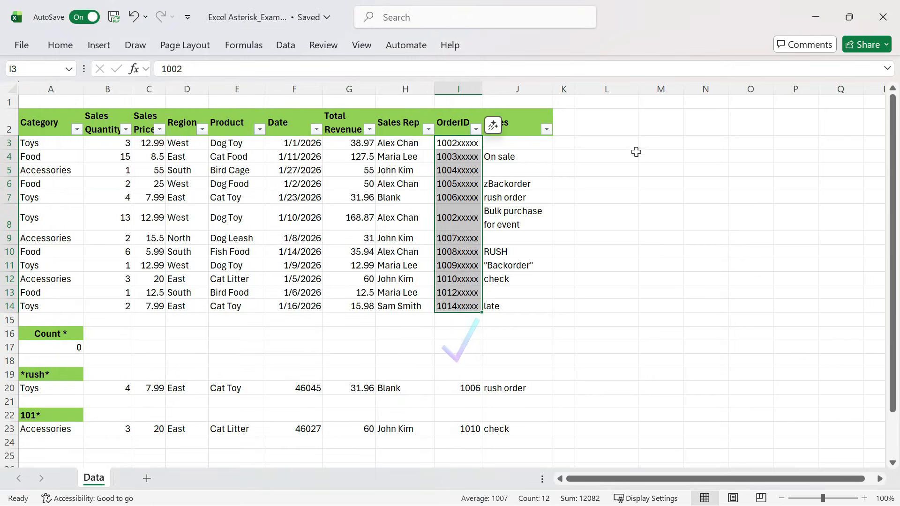
left_click(632, 131)
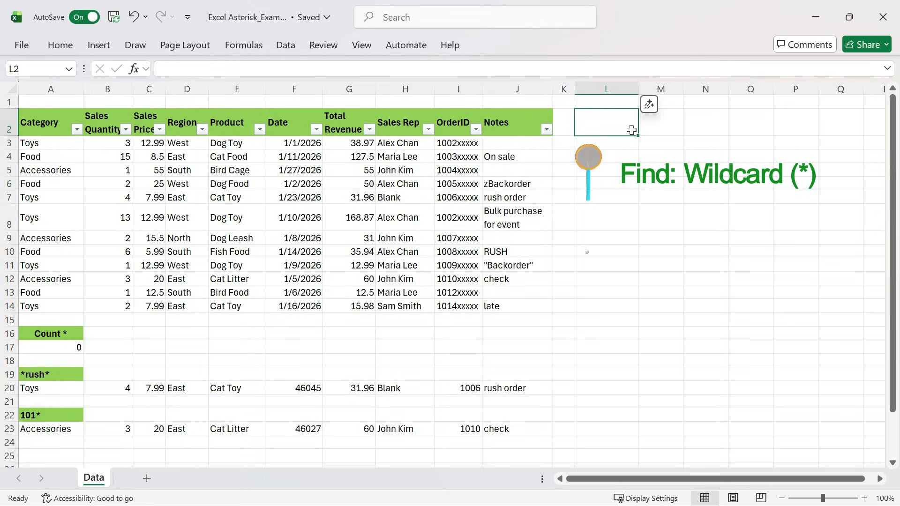